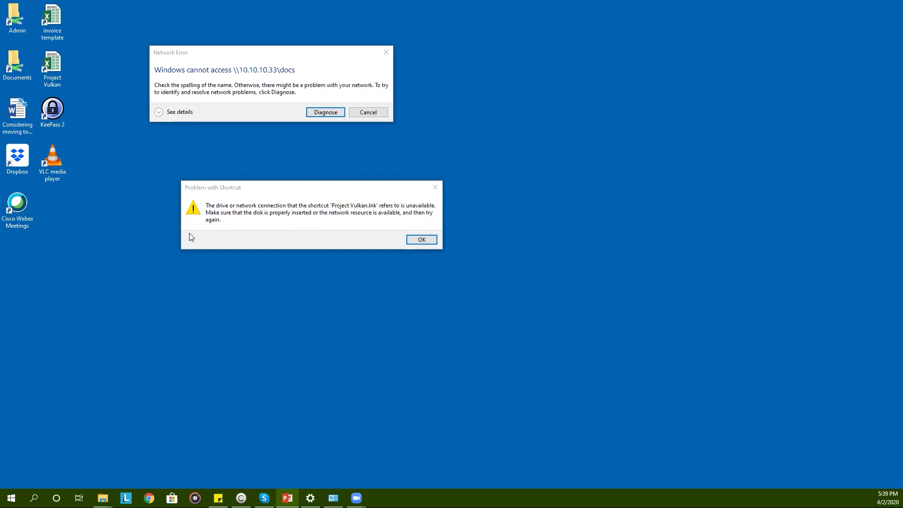
Step: Move the network error message aside and search Google for 'kerio control vpn download'
left_click(295, 58)
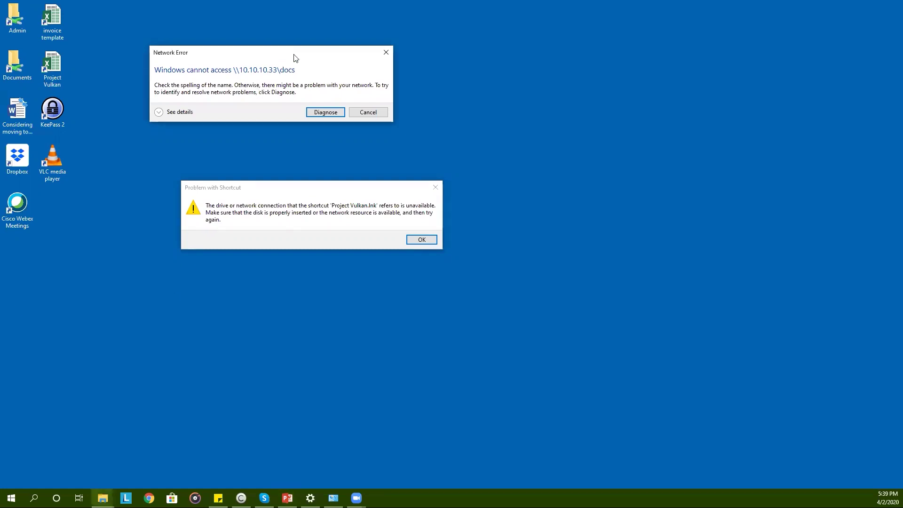
left_click_drag(295, 58, 272, 82)
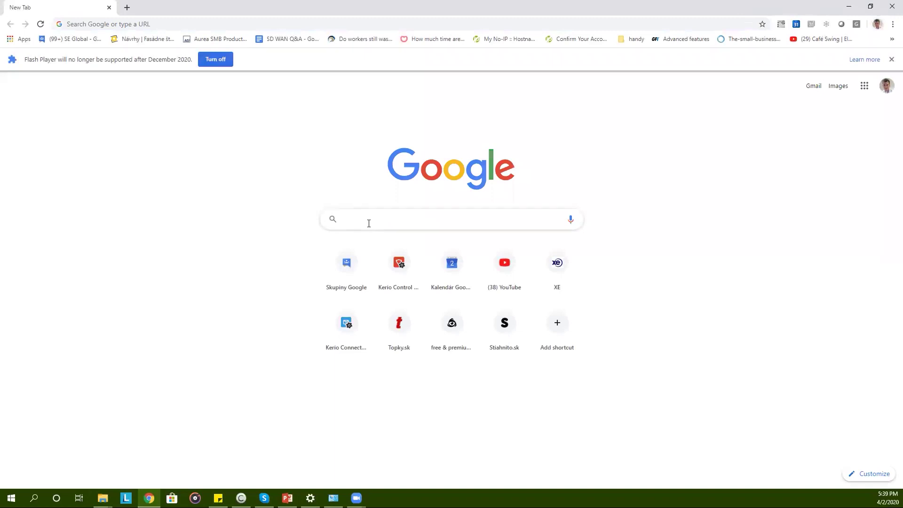
type("keri")
key("Return")
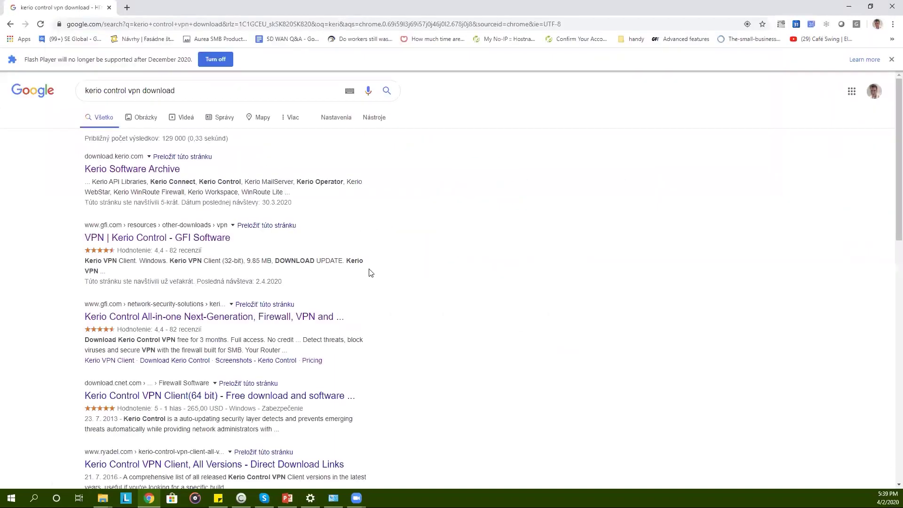
Step: On GFI's Kerio Control VPN page, get the Windows Kerio VPN Client (64-bit) installer
left_click(207, 241)
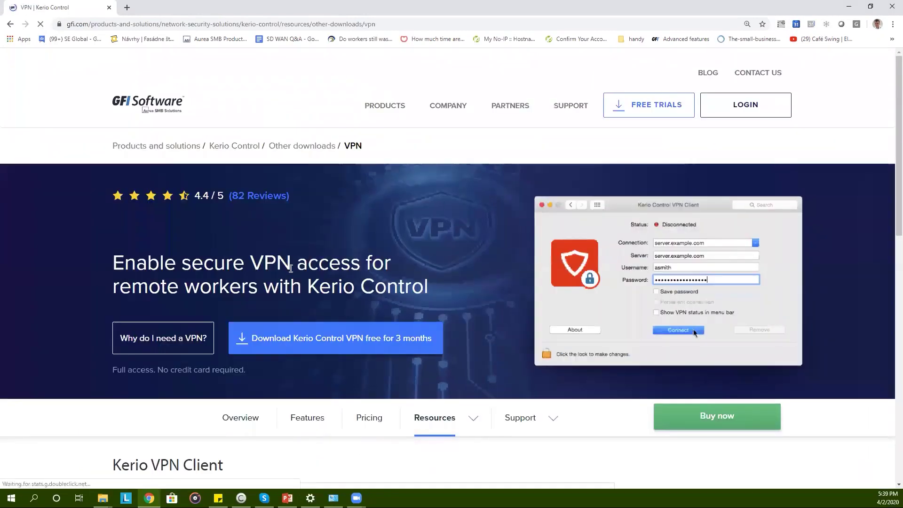
scroll(290, 272, "down", 5)
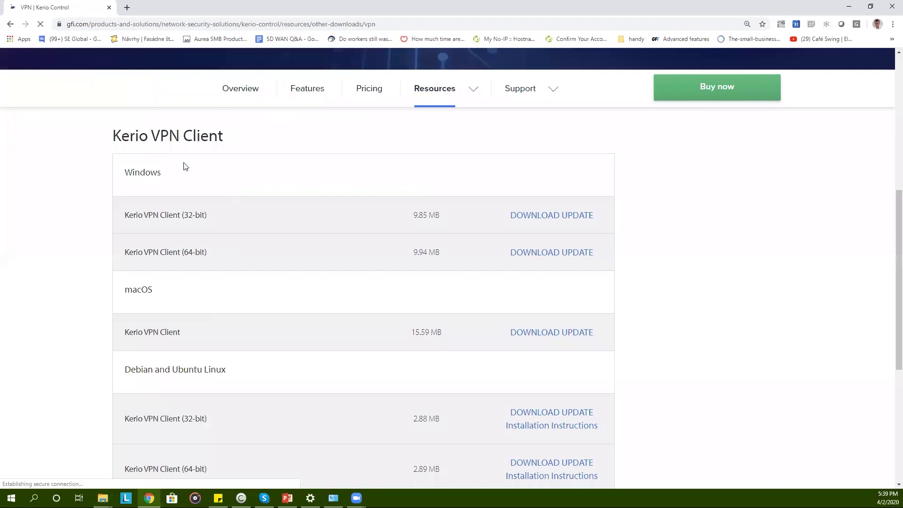
double_click(162, 175)
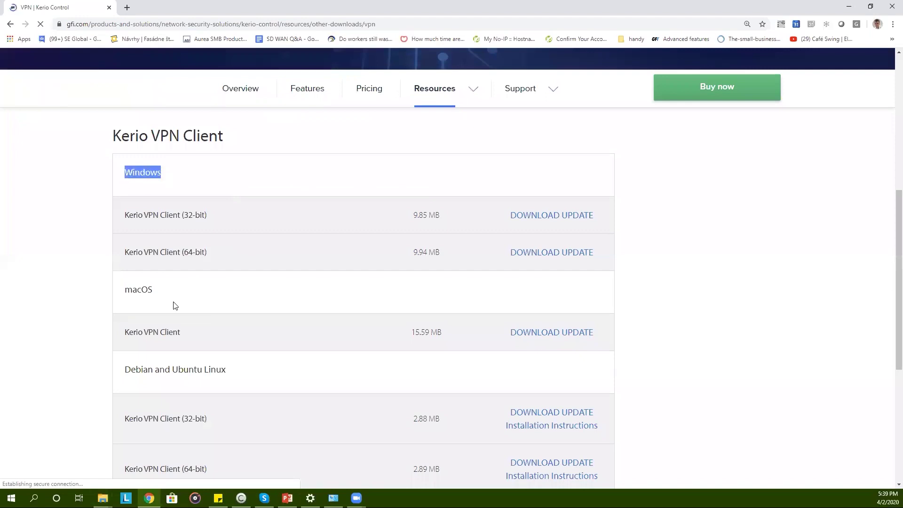
left_click_drag(157, 290, 123, 291)
left_click_drag(229, 377, 124, 377)
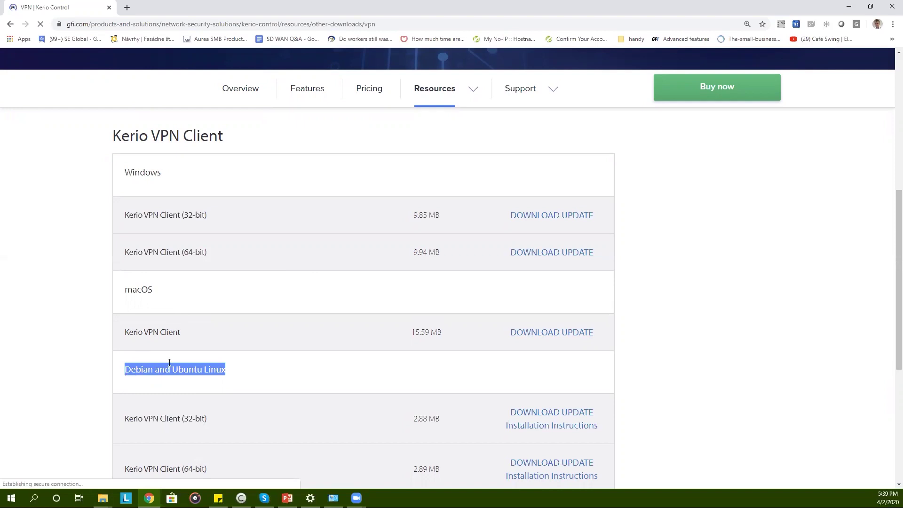
left_click(172, 177)
double_click(174, 178)
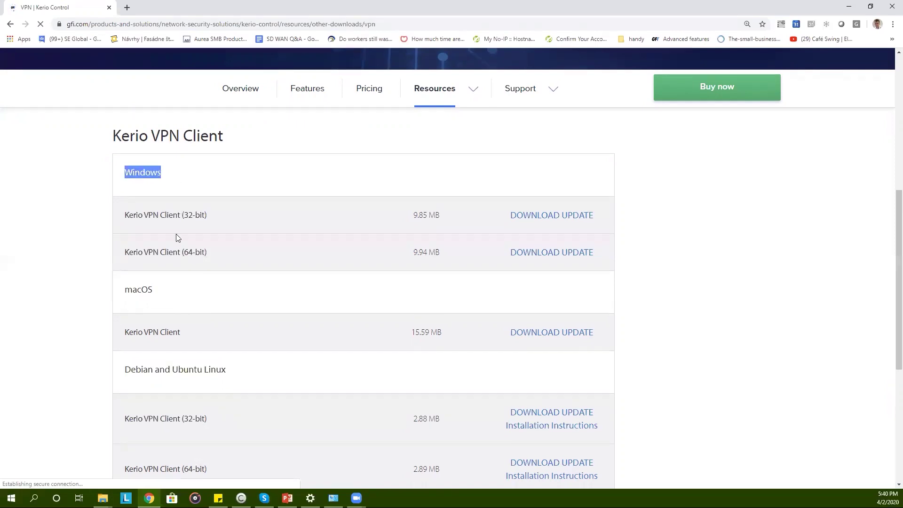
left_click_drag(212, 255, 119, 253)
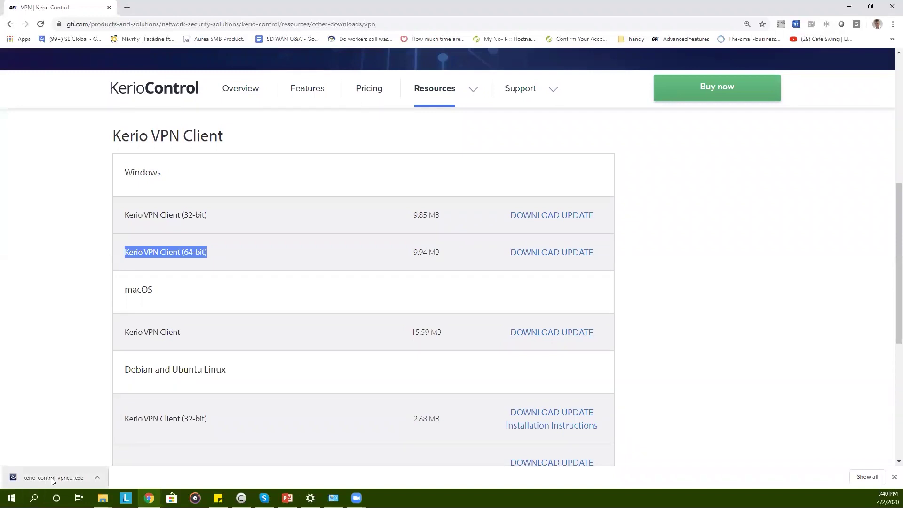
Step: Run the downloaded installer in English with the default destination folder and install it
left_click(51, 478)
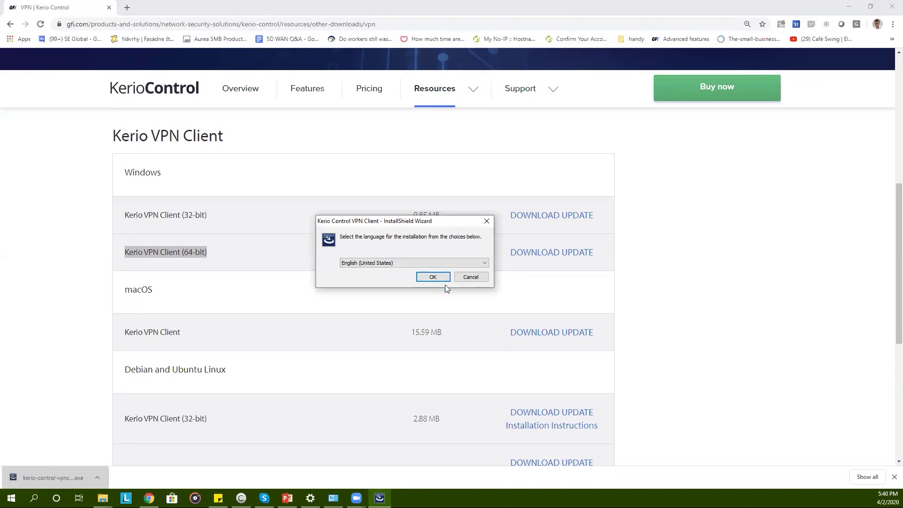
left_click(444, 281)
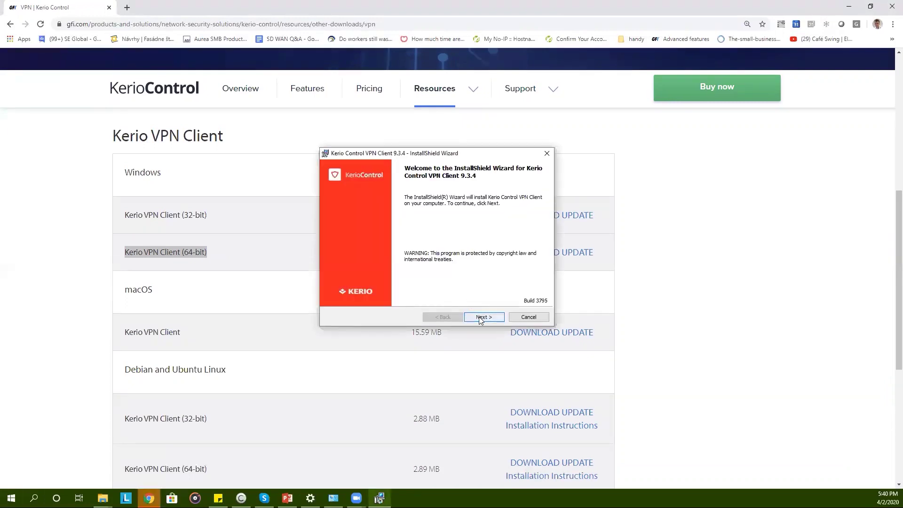
left_click(480, 319)
left_click(481, 319)
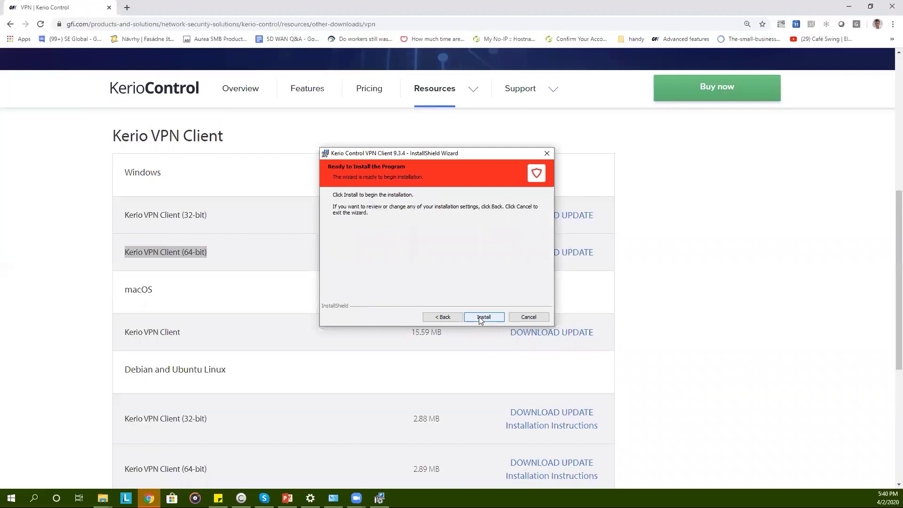
left_click(481, 319)
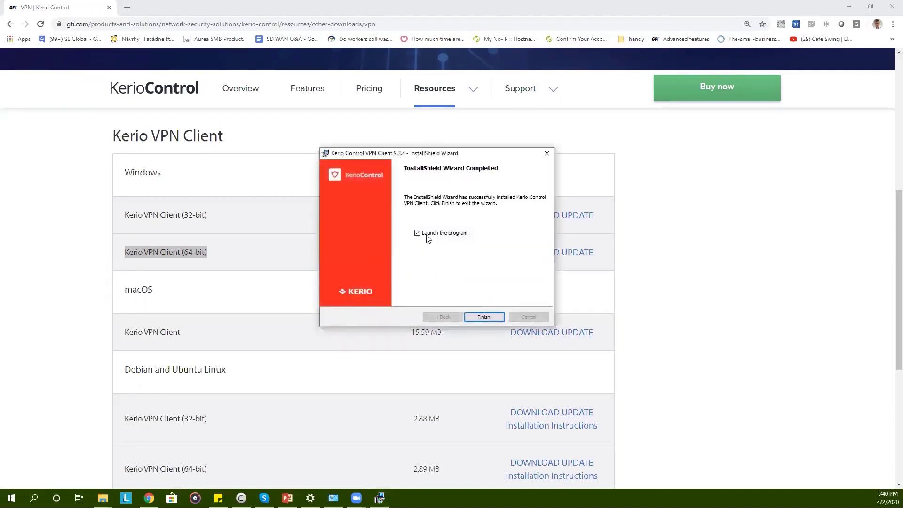
Step: Launch the client and enter server 10.189.45.1, credentials, and password saving
left_click(483, 317)
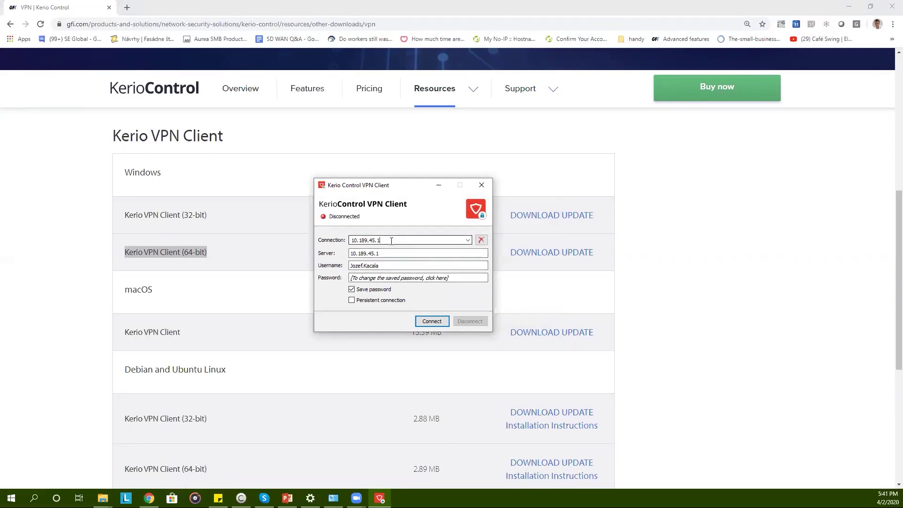
left_click_drag(393, 241, 351, 241)
key("Tab")
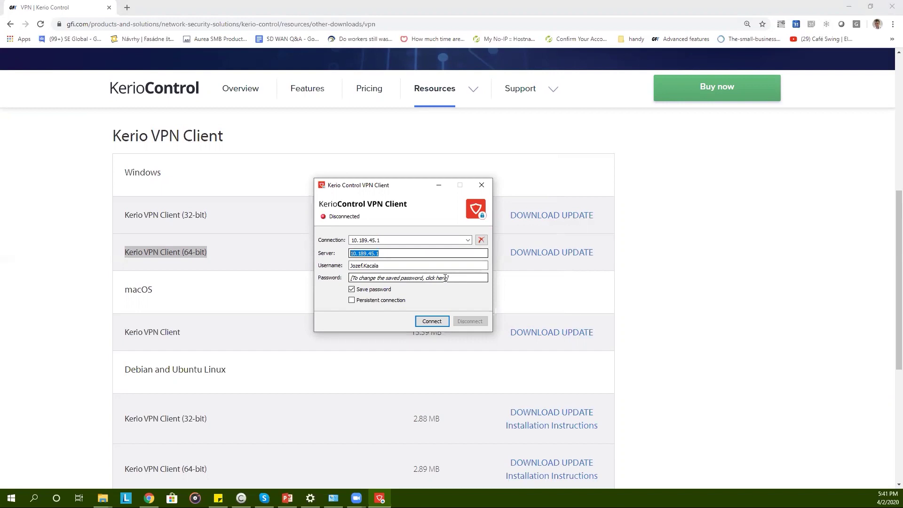
left_click(441, 280)
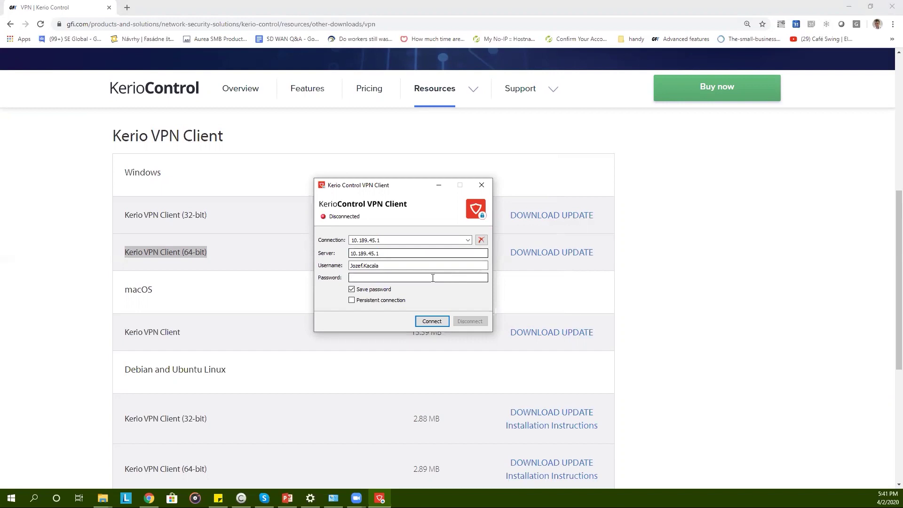
type("********")
type("*****")
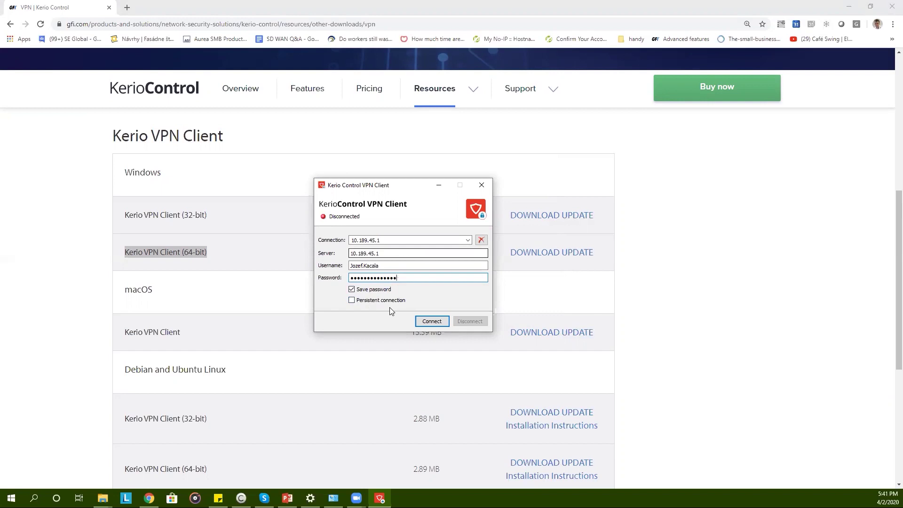
left_click(433, 321)
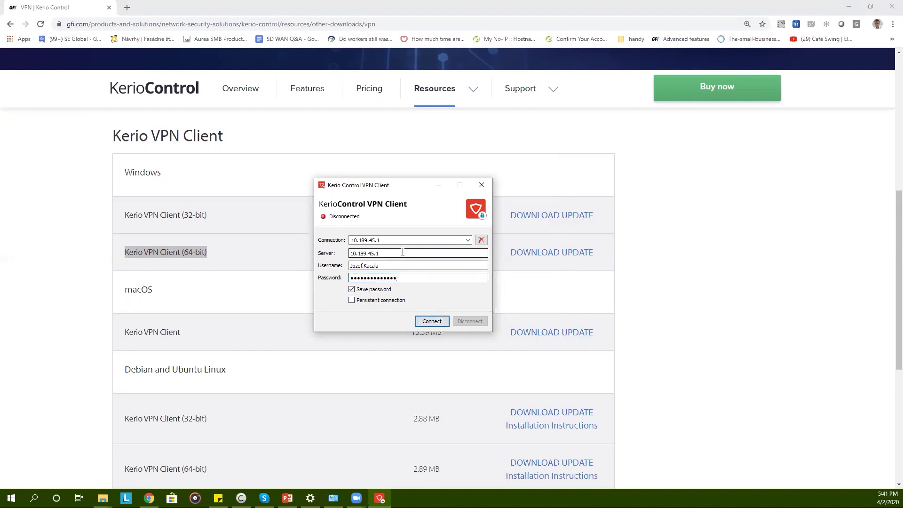
Step: Connect to 10.189.45.1, wait for Connected status, then disconnect
left_click(430, 322)
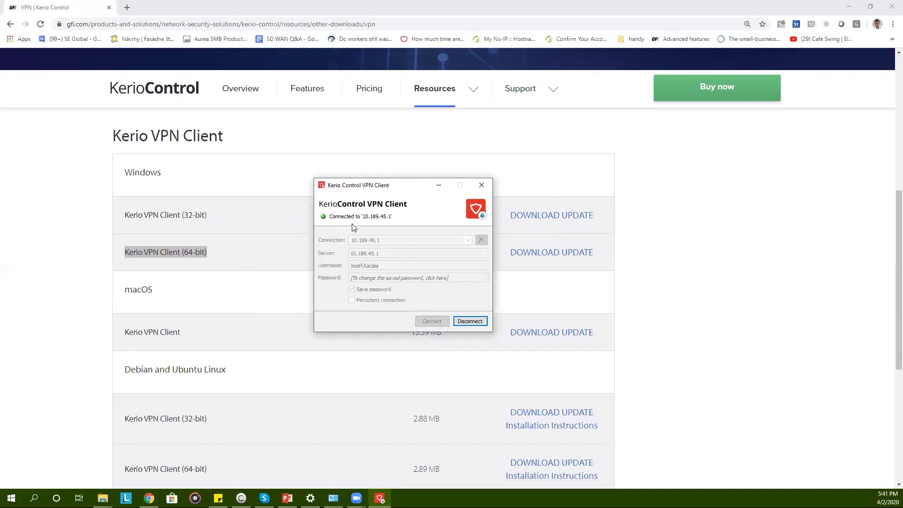
left_click(471, 321)
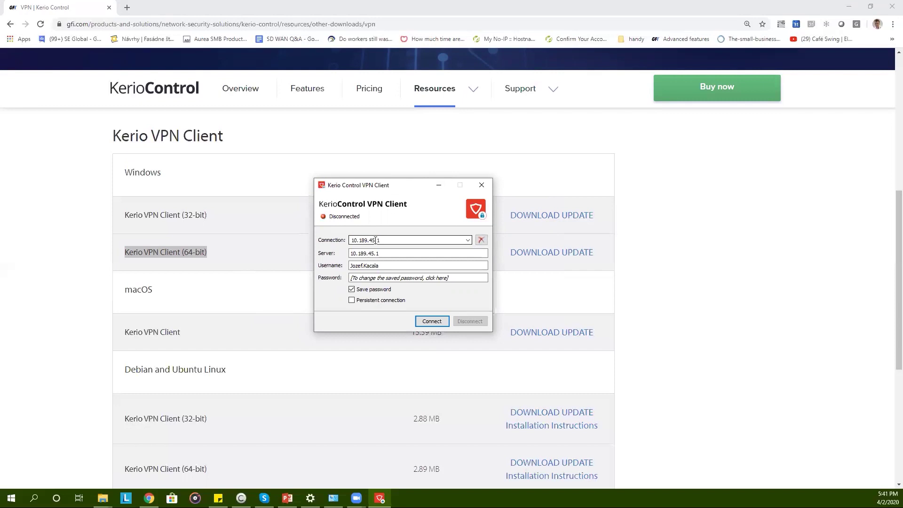